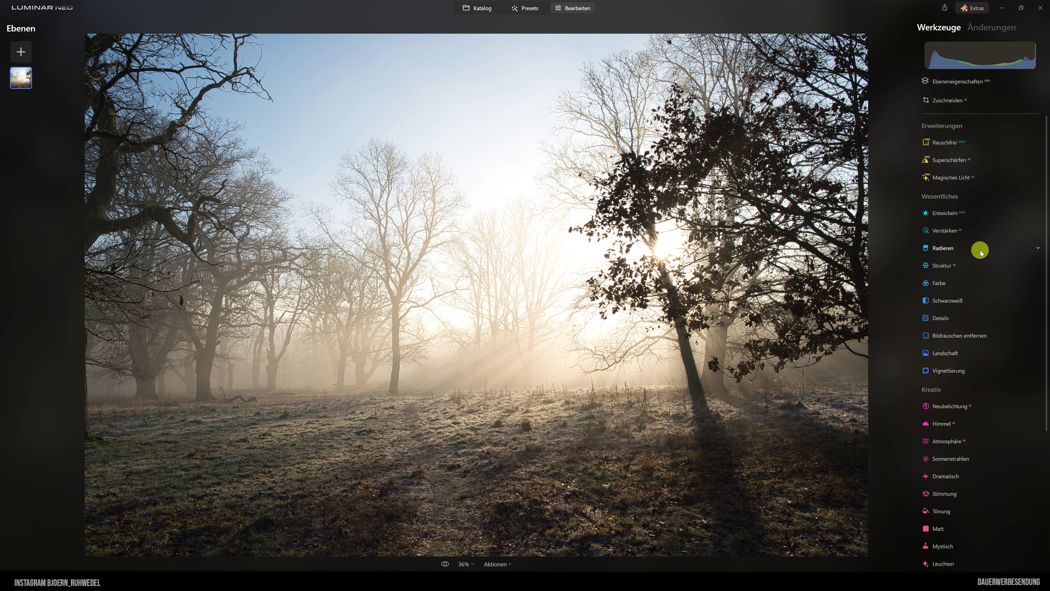
Step: Scroll to Professional in the Werkzeuge panel and expand Superkontrast, with all sliders at 0
{"action": "scroll", "coordinate": [971, 353], "scroll_direction": "down", "scroll_amount": 5}
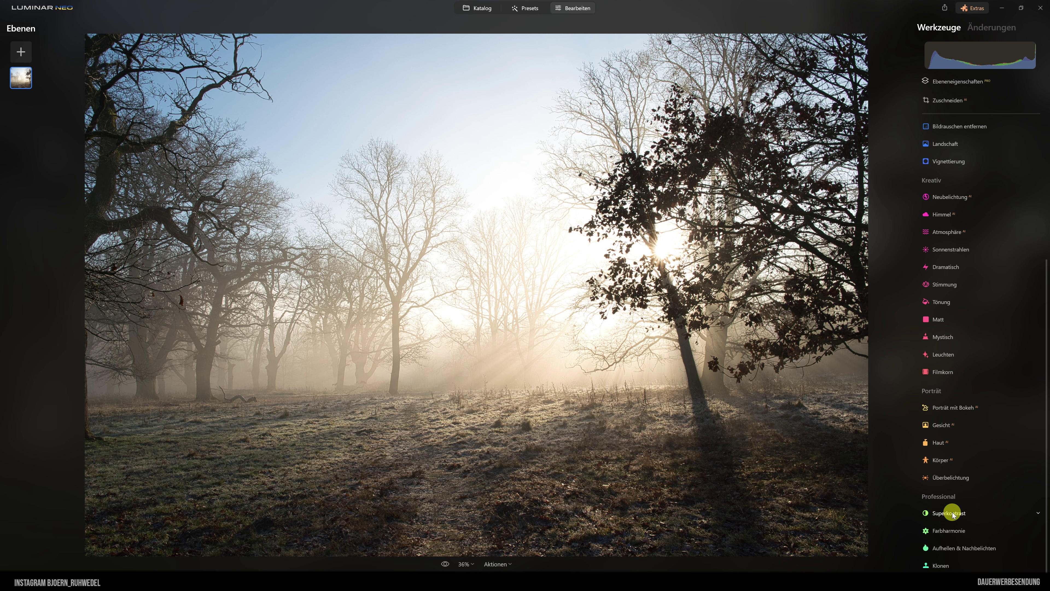
{"action": "left_click", "coordinate": [952, 512]}
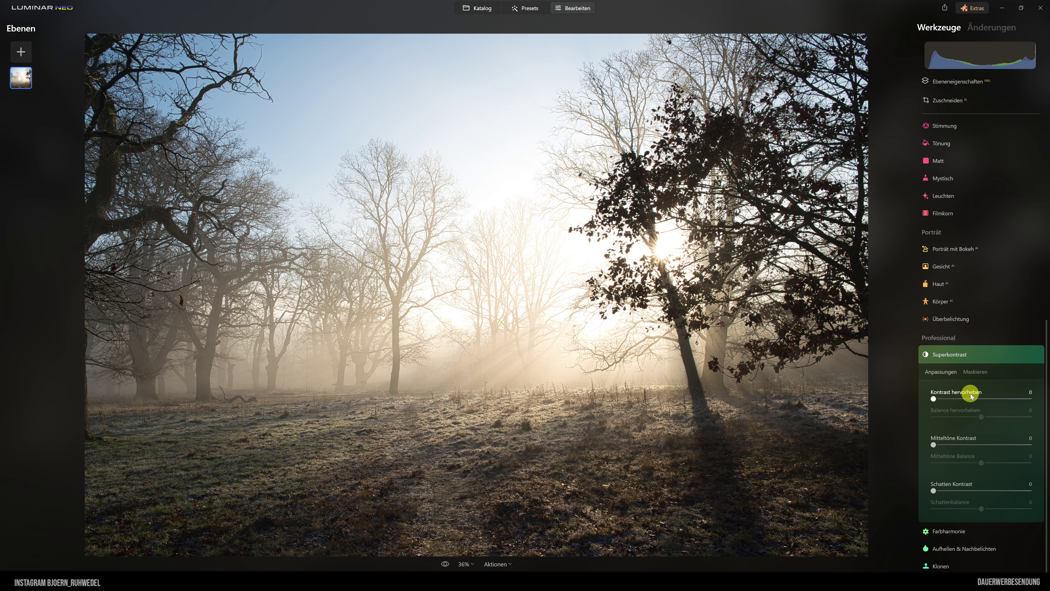
Step: Raise Kontrast hervorheben to 93 and settle Balance hervorheben at 65
{"action": "mouse_move", "coordinate": [933, 399]}
{"action": "left_mouse_down"}
{"action": "mouse_move", "coordinate": [1044, 401]}
{"action": "mouse_move", "coordinate": [971, 399]}
{"action": "mouse_move", "coordinate": [1046, 393]}
{"action": "mouse_move", "coordinate": [959, 391]}
{"action": "mouse_move", "coordinate": [1045, 390]}
{"action": "mouse_move", "coordinate": [938, 382]}
{"action": "mouse_move", "coordinate": [994, 399]}
{"action": "mouse_move", "coordinate": [964, 399]}
{"action": "mouse_move", "coordinate": [1023, 401]}
{"action": "left_mouse_up"}
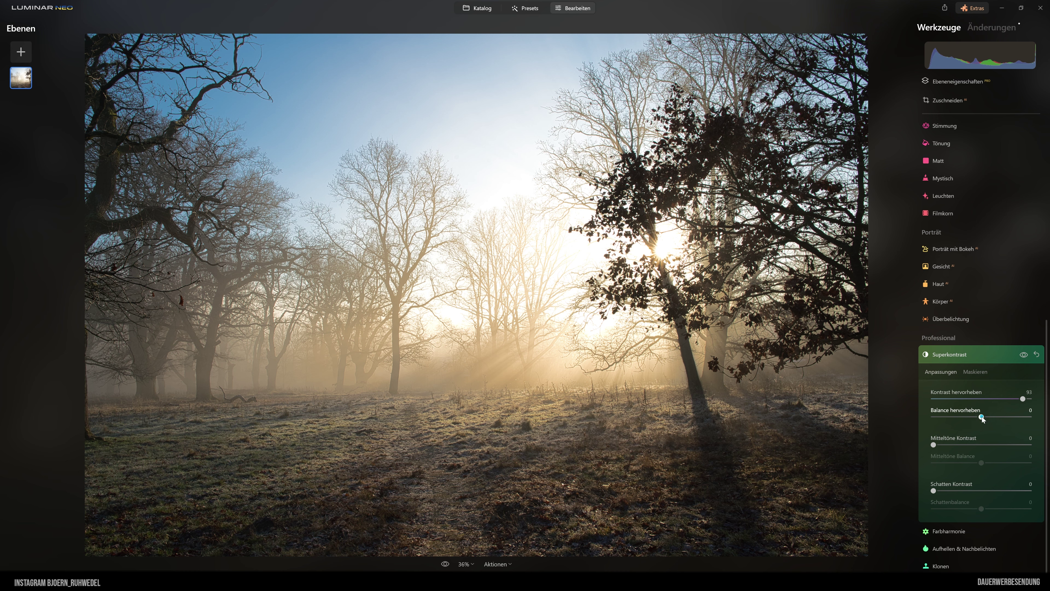
{"action": "left_click_drag", "start_coordinate": [982, 416], "coordinate": [966, 418]}
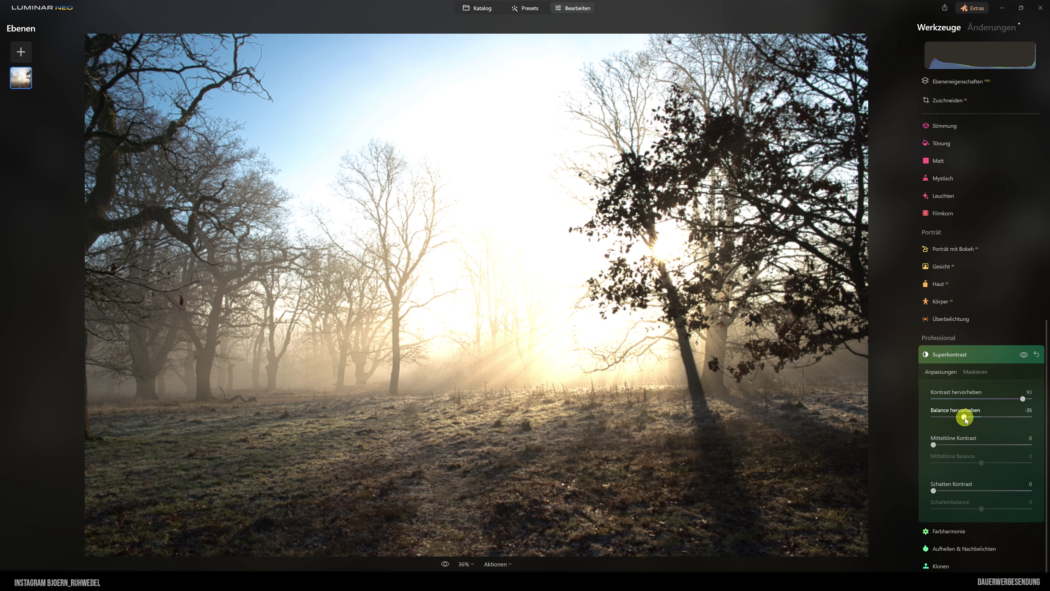
{"action": "mouse_move", "coordinate": [965, 418]}
{"action": "left_mouse_down"}
{"action": "mouse_move", "coordinate": [1029, 420]}
{"action": "mouse_move", "coordinate": [988, 421]}
{"action": "mouse_move", "coordinate": [1014, 421]}
{"action": "left_mouse_up"}
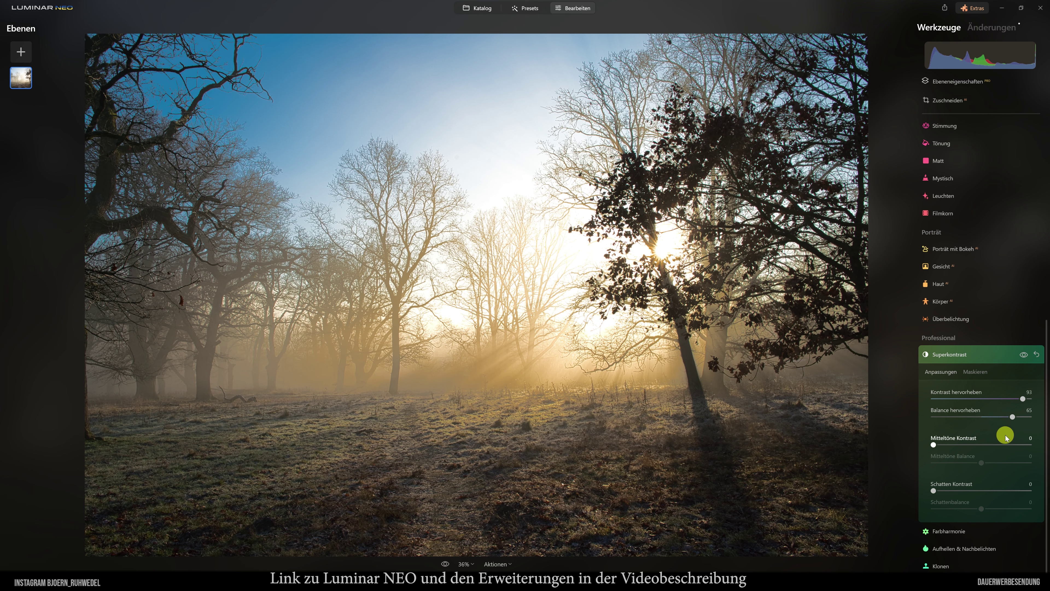
Step: Set Mitteltöne Kontrast to 29 and Mitteltöne Balance to 77, comparing with the effect toggled off
{"action": "mouse_move", "coordinate": [935, 446]}
{"action": "left_mouse_down"}
{"action": "mouse_move", "coordinate": [1047, 441]}
{"action": "mouse_move", "coordinate": [937, 444]}
{"action": "mouse_move", "coordinate": [1020, 444]}
{"action": "mouse_move", "coordinate": [936, 447]}
{"action": "mouse_move", "coordinate": [977, 449]}
{"action": "mouse_move", "coordinate": [951, 448]}
{"action": "left_mouse_up"}
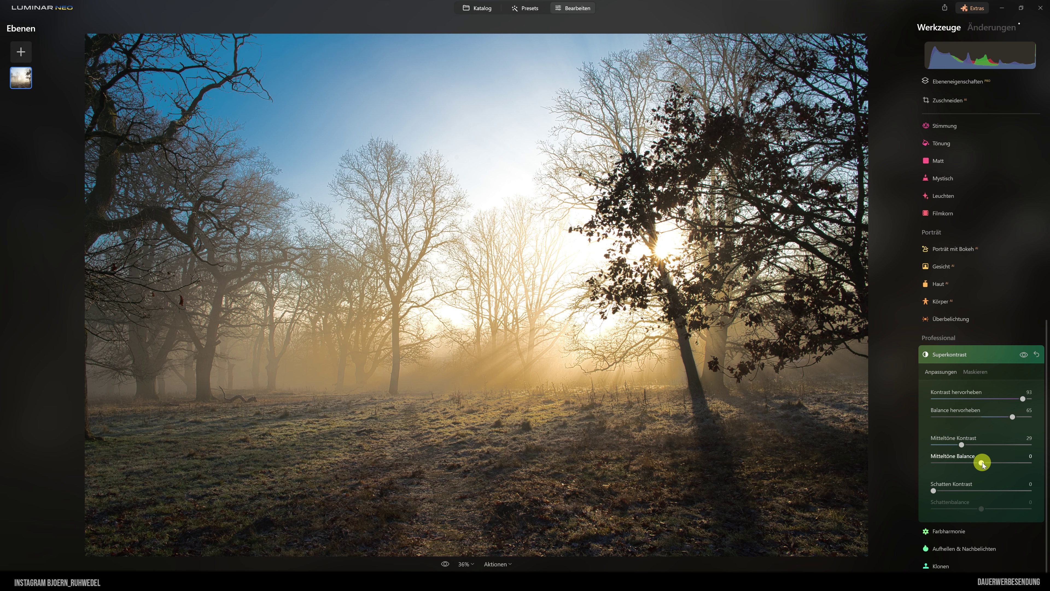
{"action": "left_click_drag", "start_coordinate": [983, 463], "coordinate": [947, 462]}
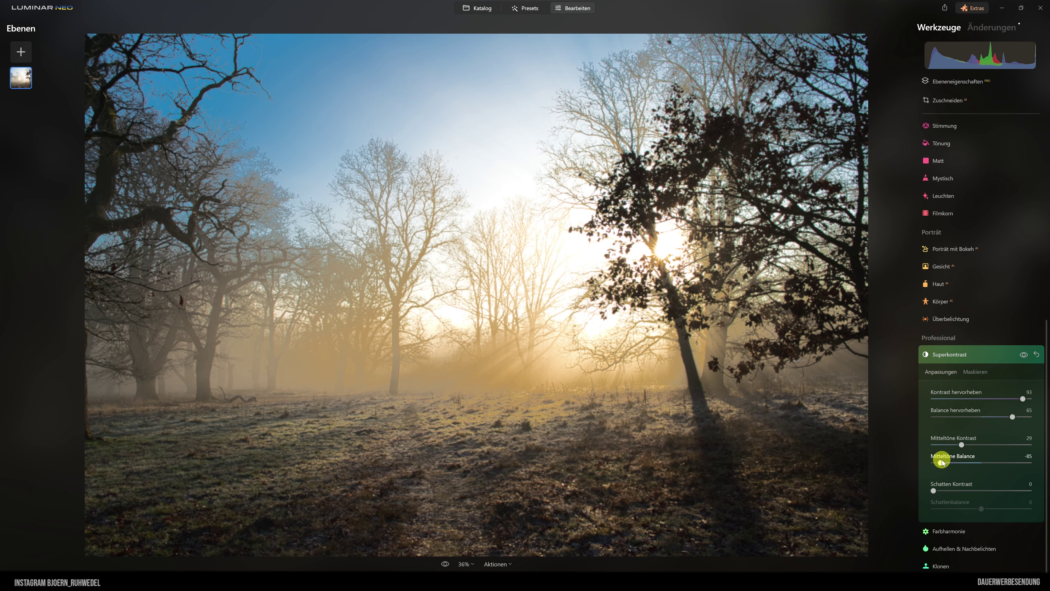
{"action": "left_click_drag", "start_coordinate": [942, 462], "coordinate": [939, 462]}
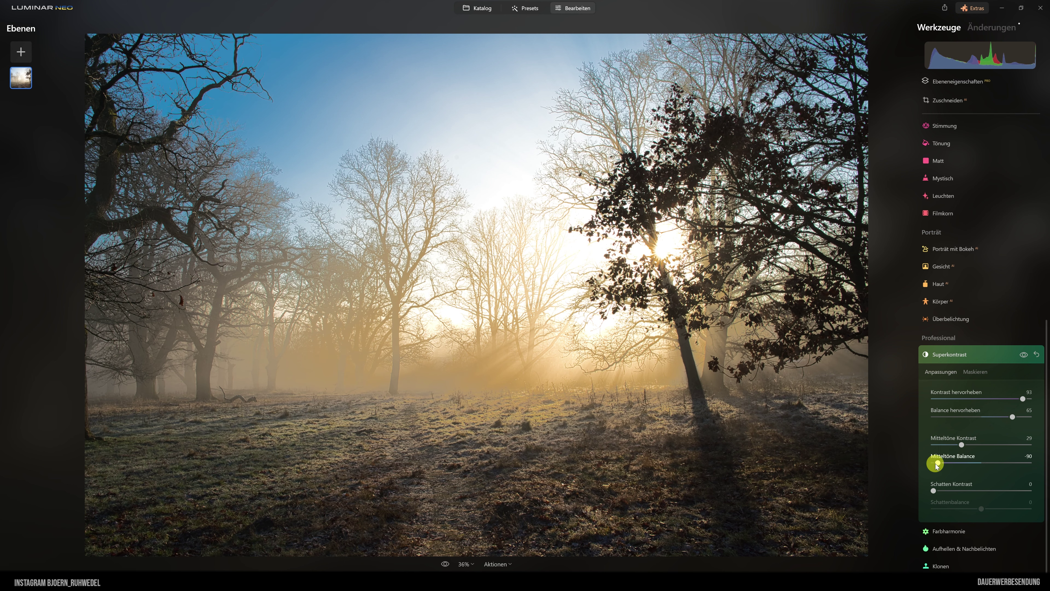
{"action": "left_click_drag", "start_coordinate": [940, 464], "coordinate": [1015, 463]}
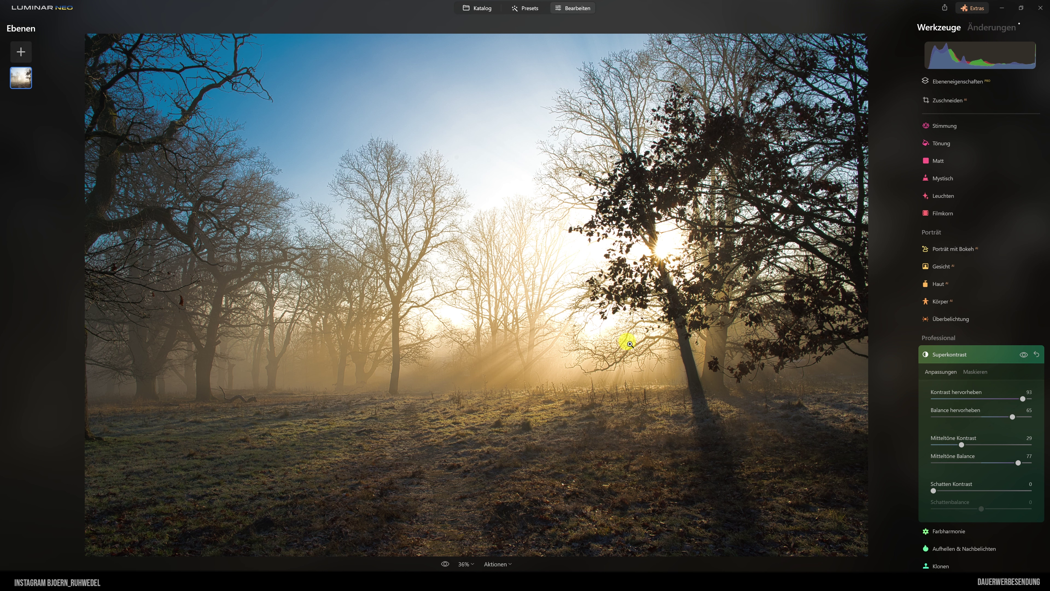
{"action": "left_click", "coordinate": [1024, 355]}
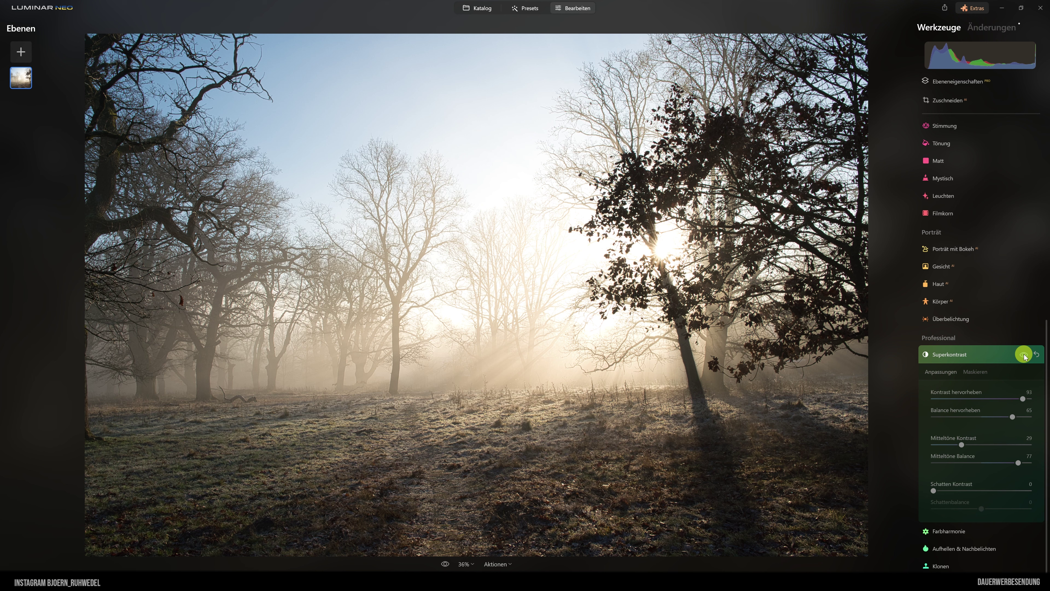
{"action": "left_click", "coordinate": [1023, 355]}
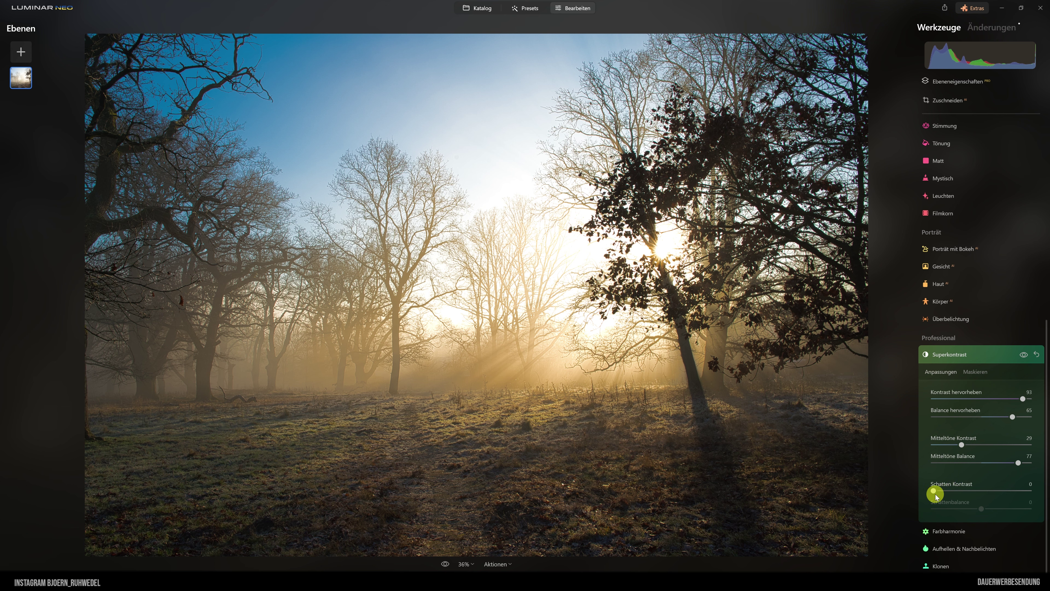
Step: Settle Schatten Kontrast at 24 and Schattenbalance at 27
{"action": "mouse_move", "coordinate": [949, 491]}
{"action": "left_mouse_down"}
{"action": "mouse_move", "coordinate": [1025, 486]}
{"action": "mouse_move", "coordinate": [950, 497]}
{"action": "mouse_move", "coordinate": [1010, 497]}
{"action": "mouse_move", "coordinate": [938, 495]}
{"action": "mouse_move", "coordinate": [1012, 496]}
{"action": "left_mouse_up"}
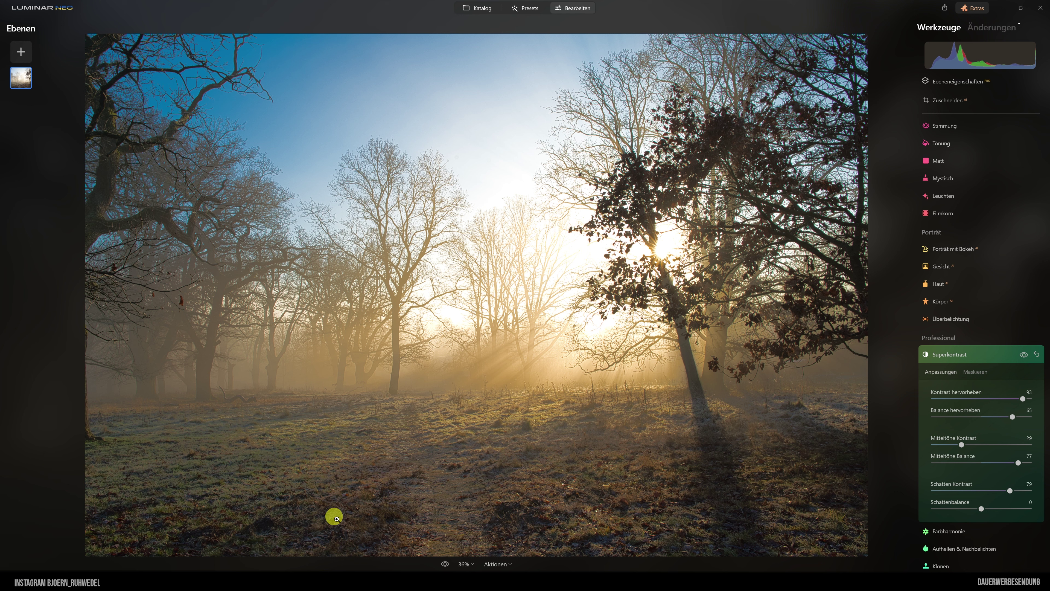
{"action": "left_click_drag", "start_coordinate": [1010, 491], "coordinate": [954, 491]}
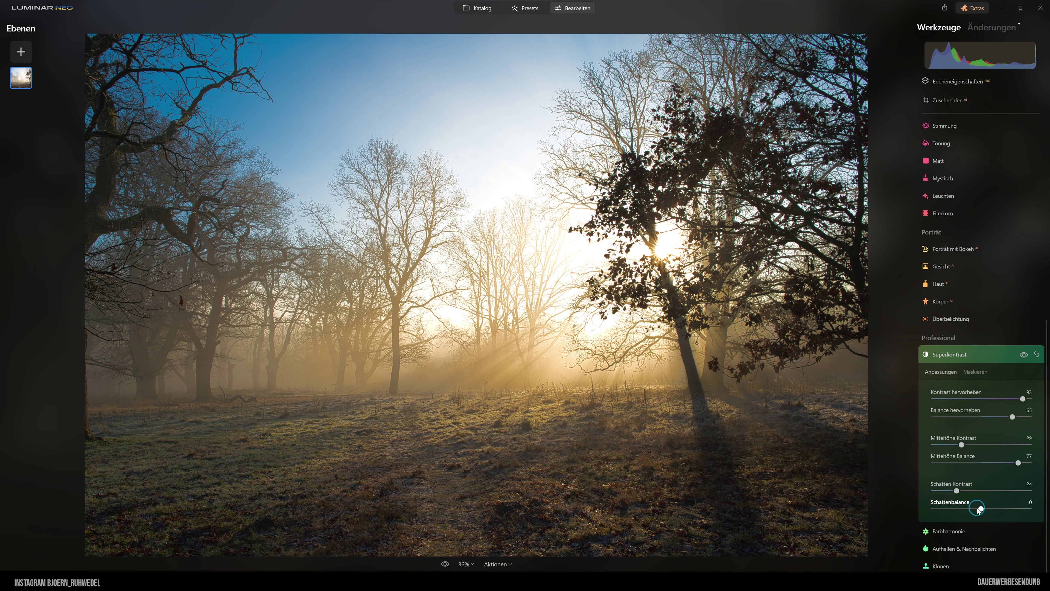
{"action": "mouse_move", "coordinate": [984, 509]}
{"action": "left_mouse_down"}
{"action": "mouse_move", "coordinate": [956, 509]}
{"action": "mouse_move", "coordinate": [1008, 505]}
{"action": "mouse_move", "coordinate": [942, 512]}
{"action": "left_mouse_up"}
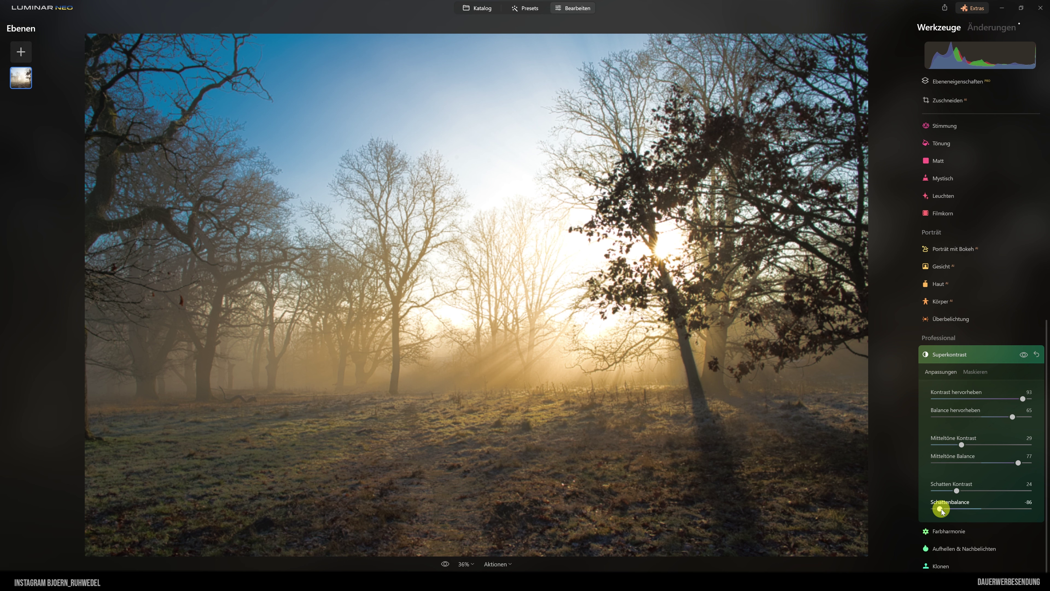
{"action": "mouse_move", "coordinate": [942, 512]}
{"action": "left_mouse_down"}
{"action": "mouse_move", "coordinate": [1011, 514]}
{"action": "mouse_move", "coordinate": [998, 514]}
{"action": "left_mouse_up"}
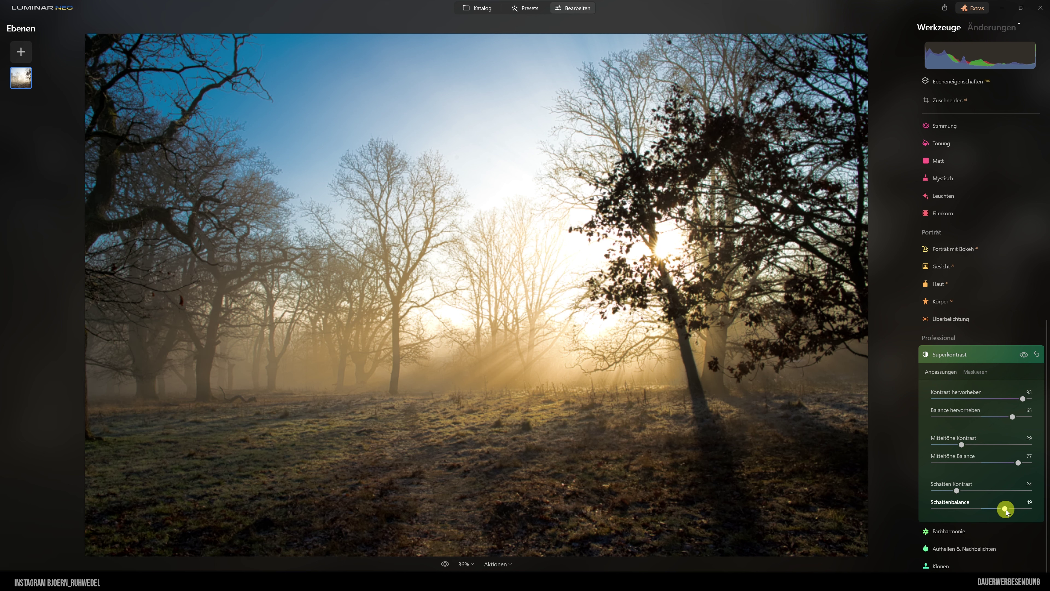
{"action": "left_click_drag", "start_coordinate": [1006, 511], "coordinate": [996, 512]}
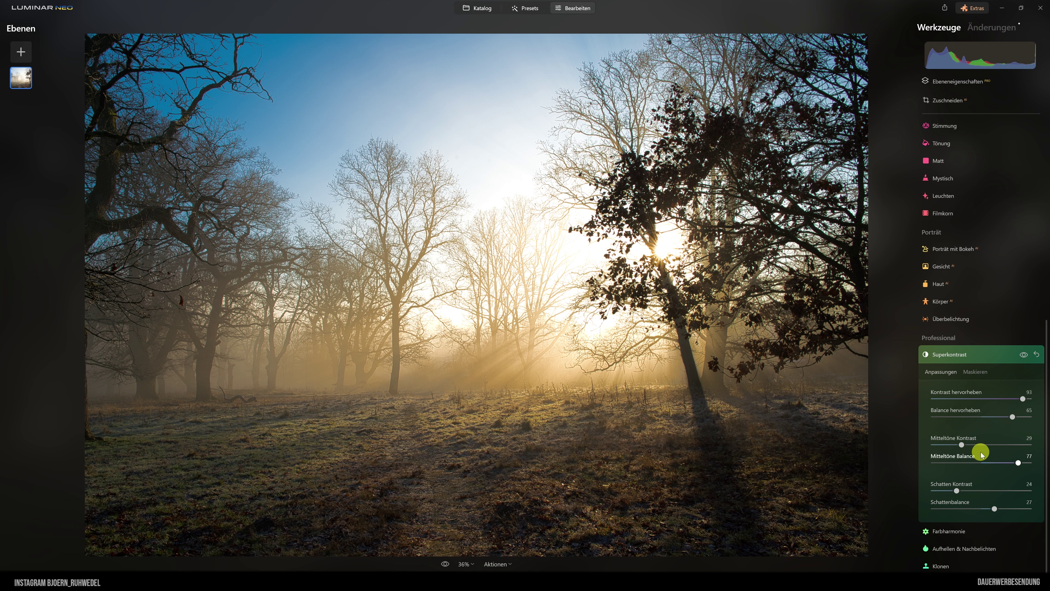
{"action": "left_click", "coordinate": [1024, 354]}
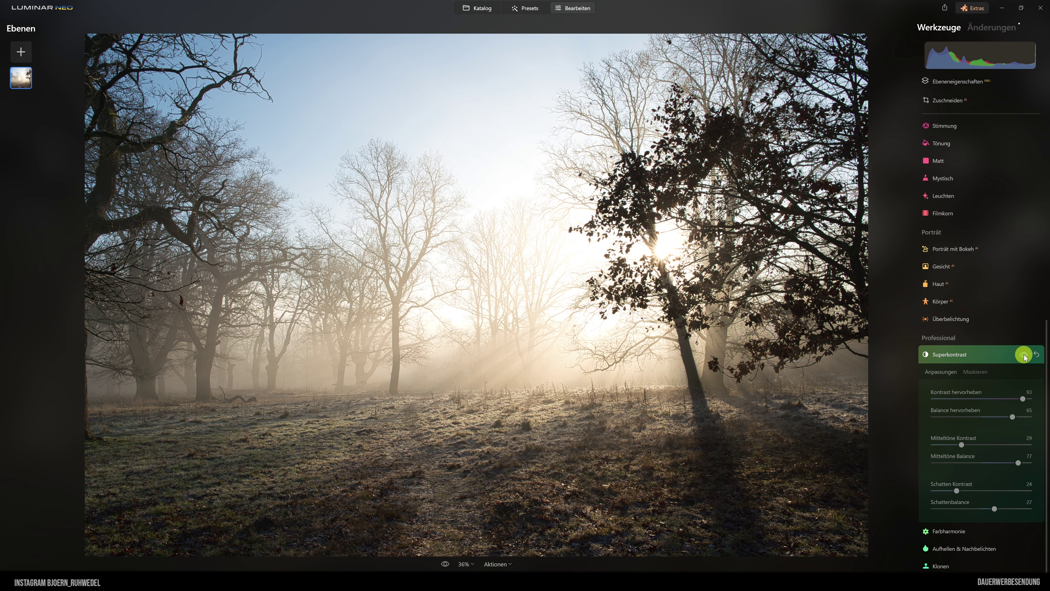
{"action": "left_click", "coordinate": [1024, 355]}
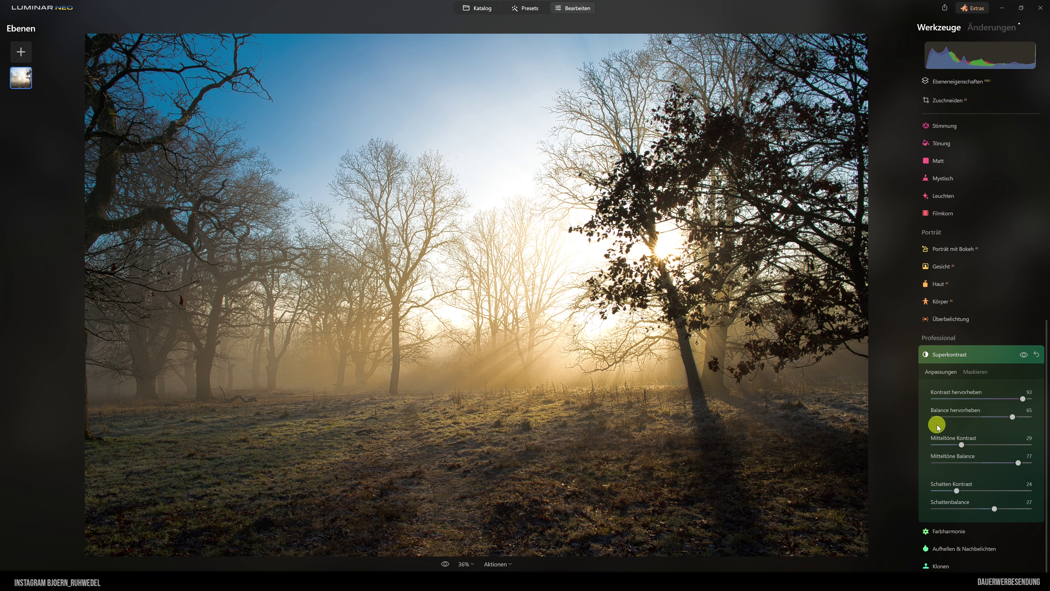
Step: Review the Änderungen edit list, expanding Entwickeln, Rauschfrei and Superkontrast, and compare the effect off and on
{"action": "left_click", "coordinate": [1003, 28]}
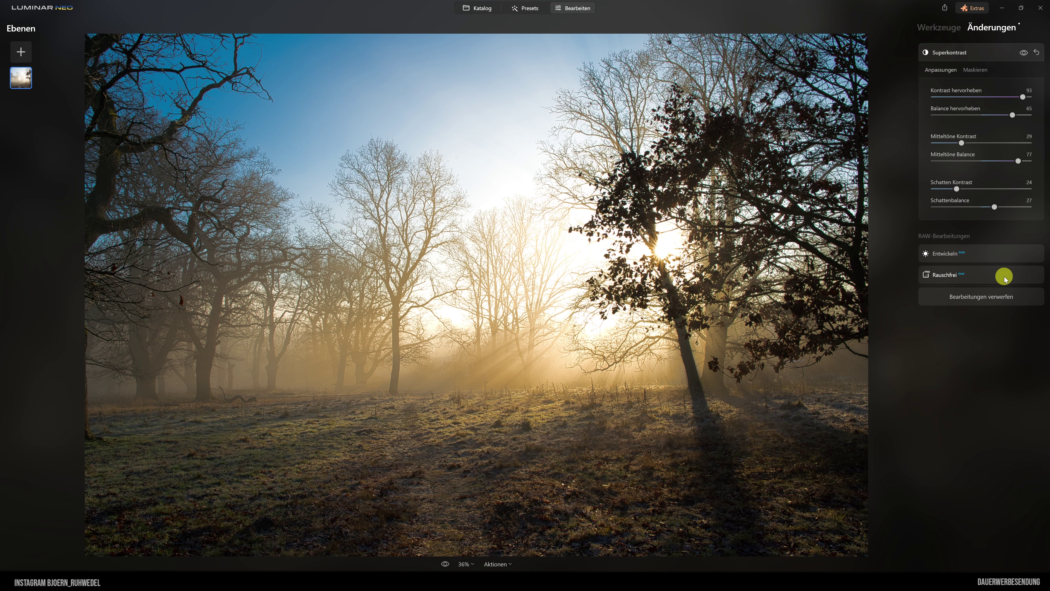
{"action": "left_click", "coordinate": [947, 255]}
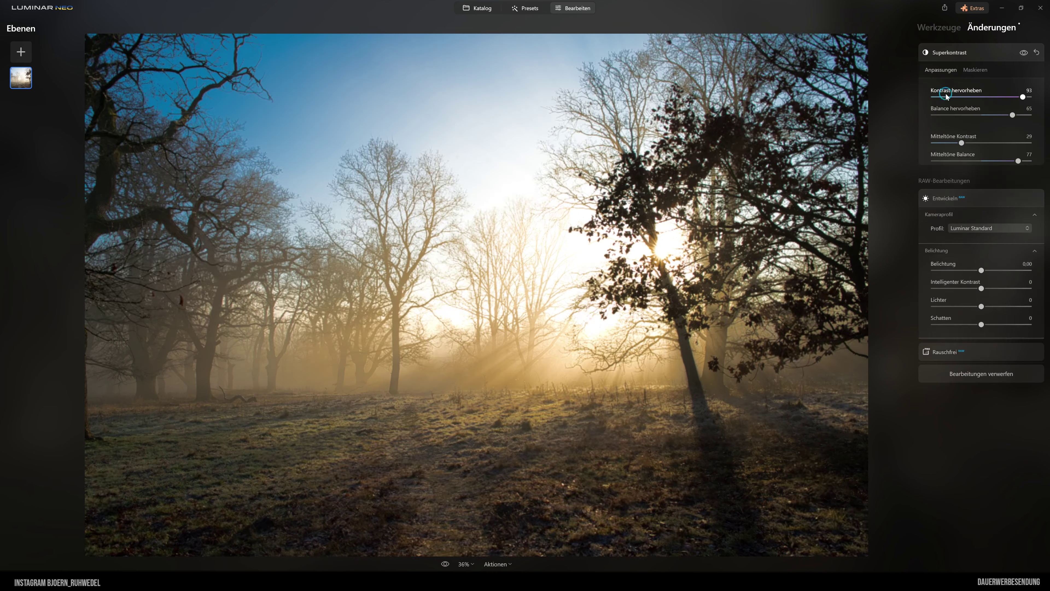
{"action": "left_click", "coordinate": [941, 290]}
{"action": "left_click", "coordinate": [970, 157]}
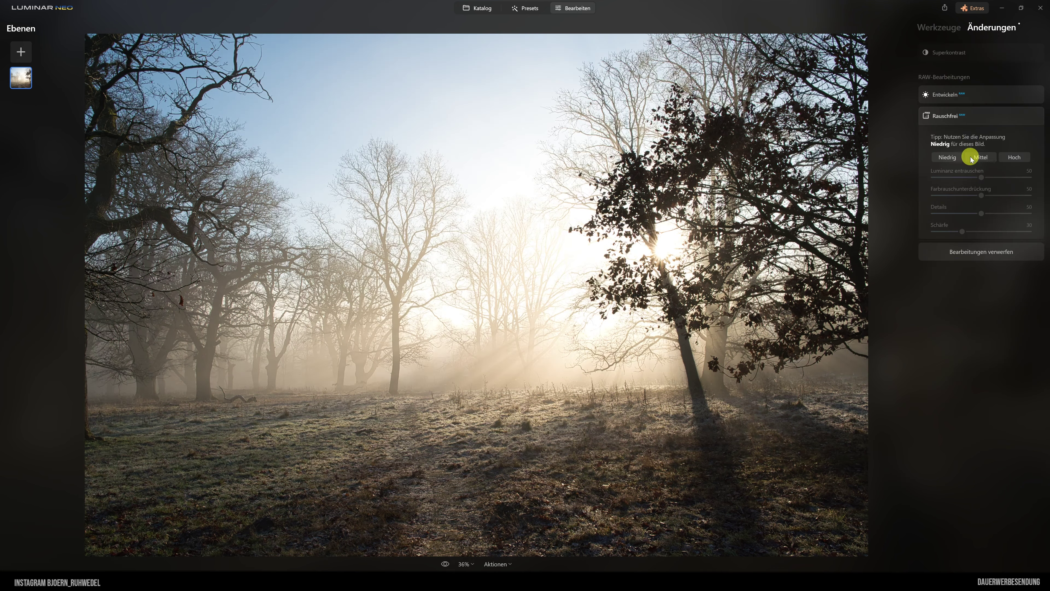
{"action": "left_click", "coordinate": [942, 112]}
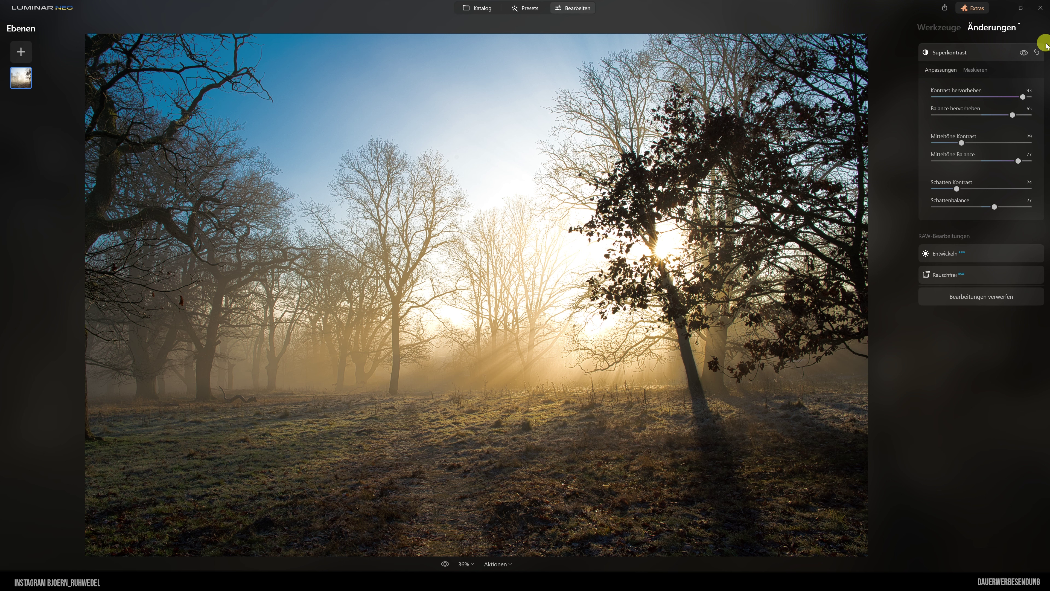
{"action": "left_click", "coordinate": [1024, 52]}
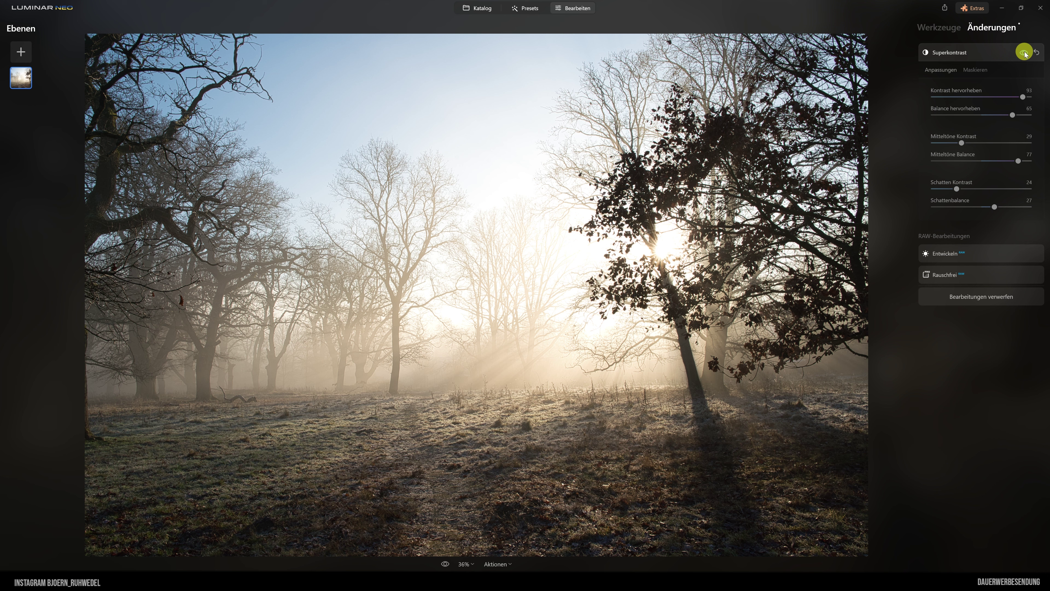
{"action": "left_click", "coordinate": [1025, 53]}
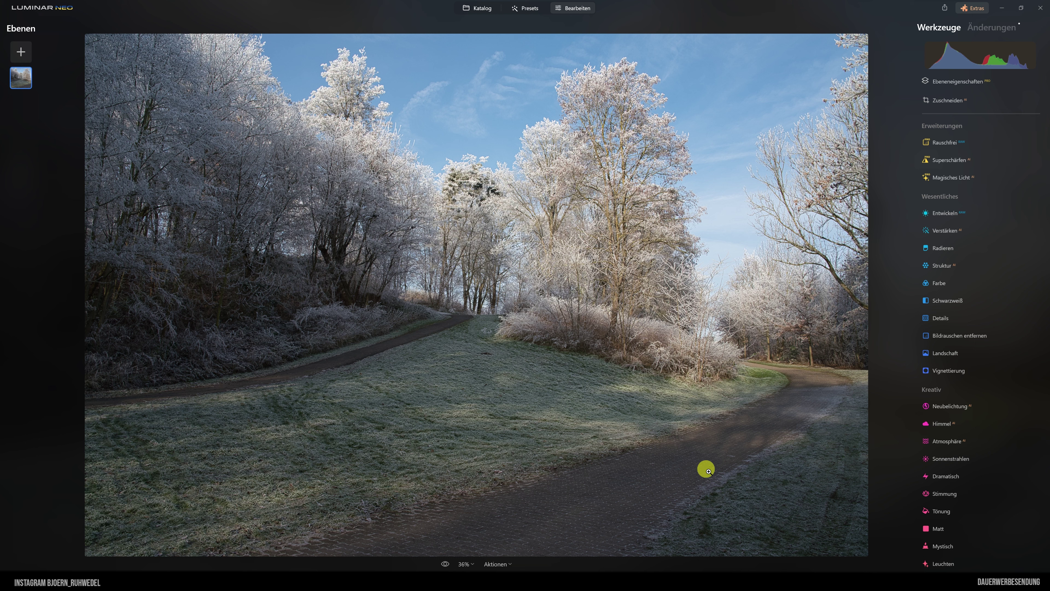
Step: Scroll to Professional and expand Superkontrast on the frosted-path photo, all six sliders at 0
{"action": "scroll", "coordinate": [989, 364], "scroll_direction": "down", "scroll_amount": 2}
{"action": "scroll", "coordinate": [997, 455], "scroll_direction": "down", "scroll_amount": 3}
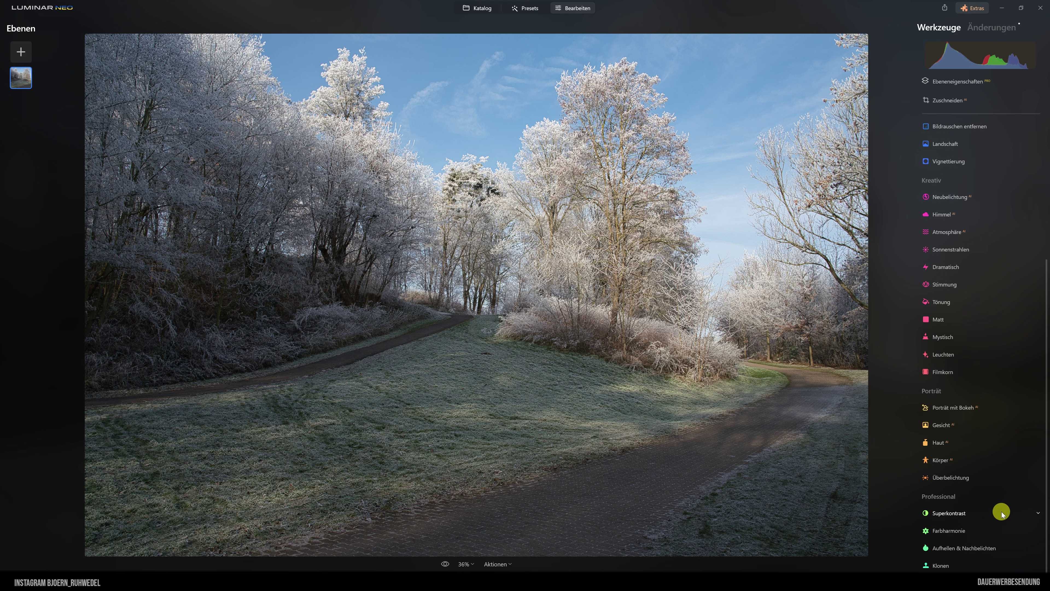
{"action": "left_click", "coordinate": [949, 513]}
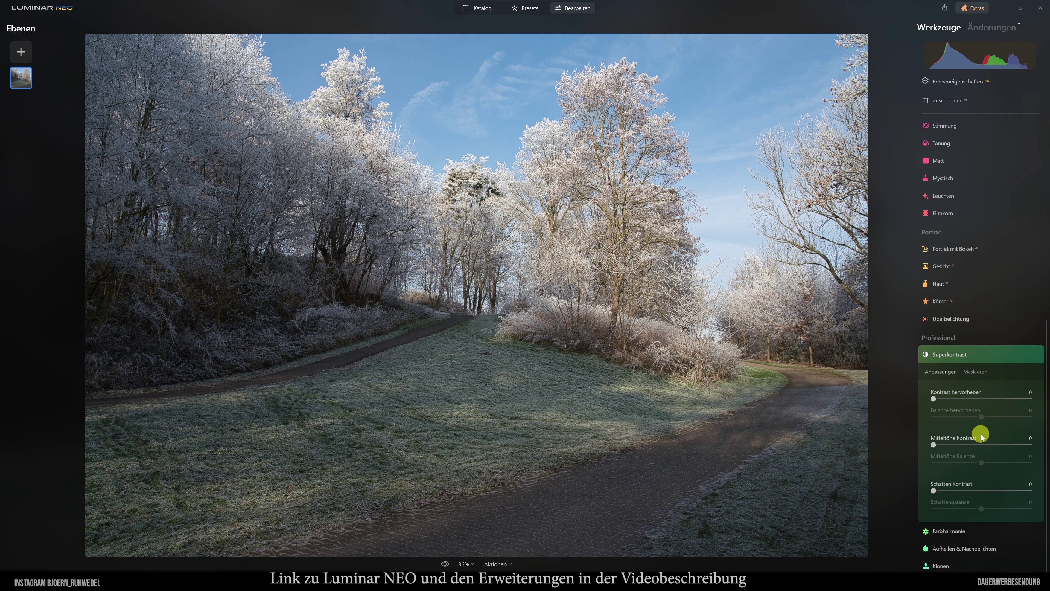
Step: Set Kontrast hervorheben to 56 and settle Balance hervorheben at -17
{"action": "left_click", "coordinate": [935, 399]}
{"action": "left_click_drag", "start_coordinate": [935, 398], "coordinate": [990, 408]}
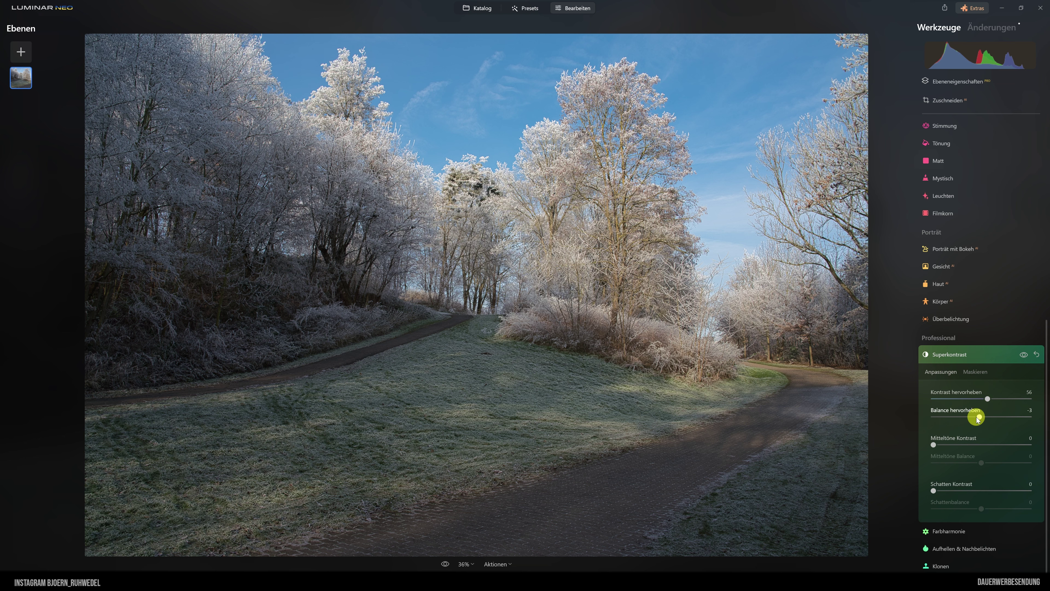
{"action": "left_click_drag", "start_coordinate": [982, 418], "coordinate": [947, 425]}
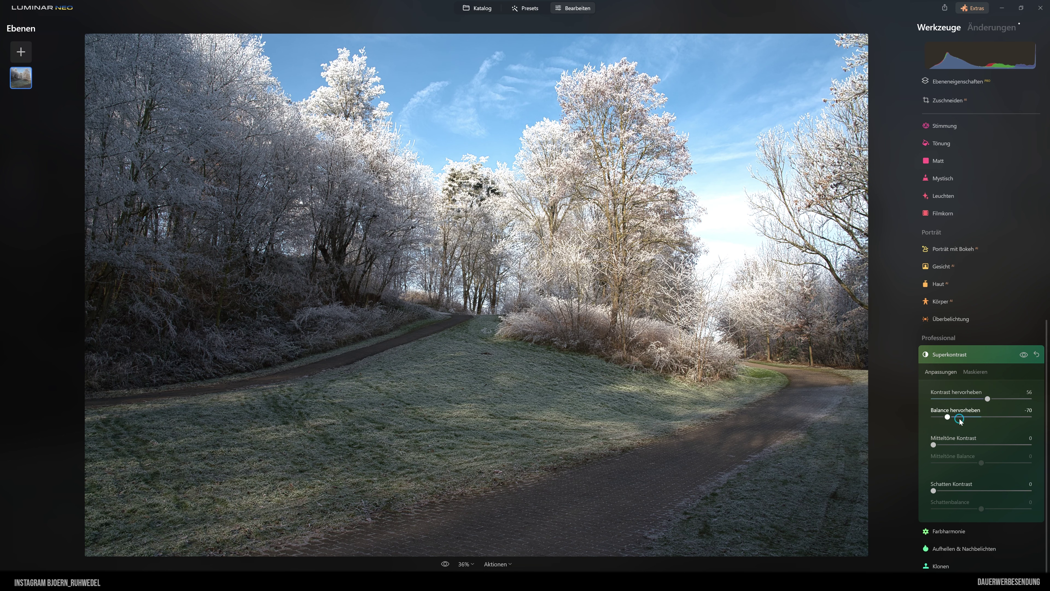
{"action": "left_click_drag", "start_coordinate": [947, 417], "coordinate": [1017, 420]}
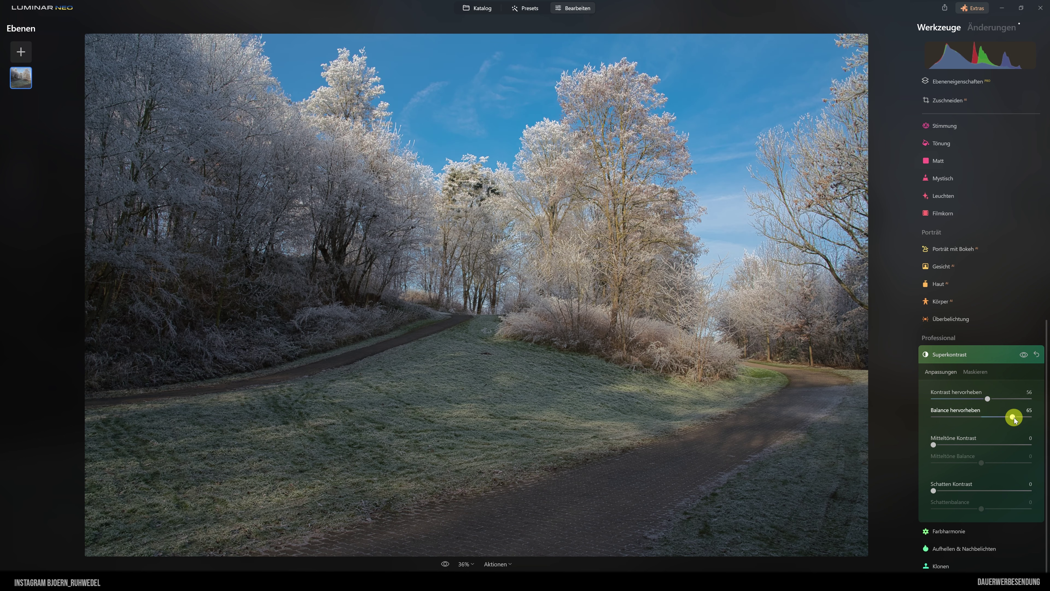
{"action": "left_click_drag", "start_coordinate": [1014, 419], "coordinate": [1000, 420]}
{"action": "left_click_drag", "start_coordinate": [986, 418], "coordinate": [975, 419]}
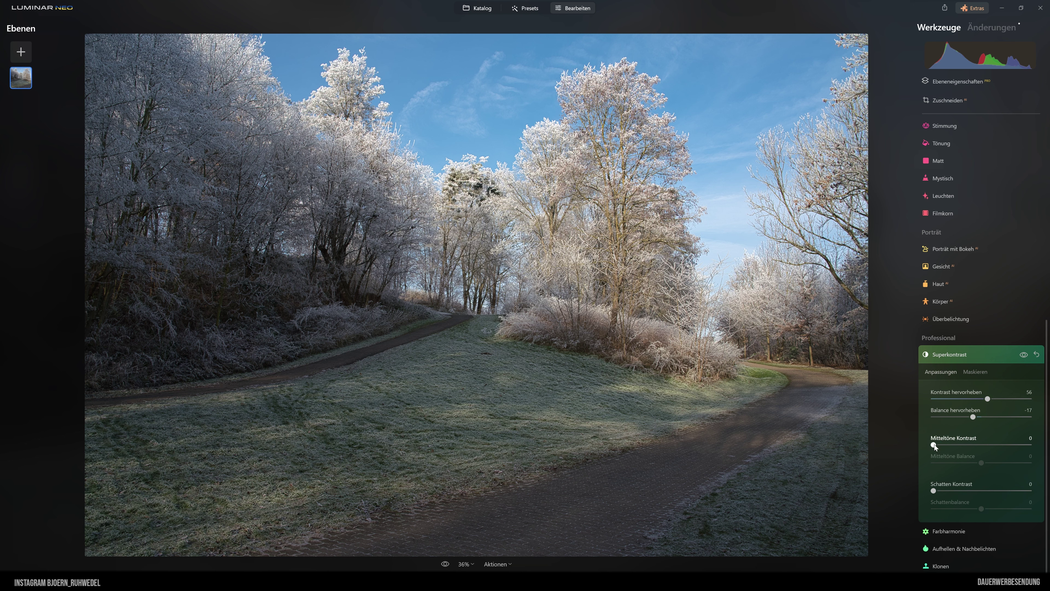
Step: Set Mitteltöne Kontrast to 47 and Mitteltöne Balance to -23, comparing with Superkontrast toggled off
{"action": "mouse_move", "coordinate": [935, 445]}
{"action": "left_mouse_down"}
{"action": "mouse_move", "coordinate": [1012, 448]}
{"action": "mouse_move", "coordinate": [921, 449]}
{"action": "mouse_move", "coordinate": [982, 447]}
{"action": "left_mouse_up"}
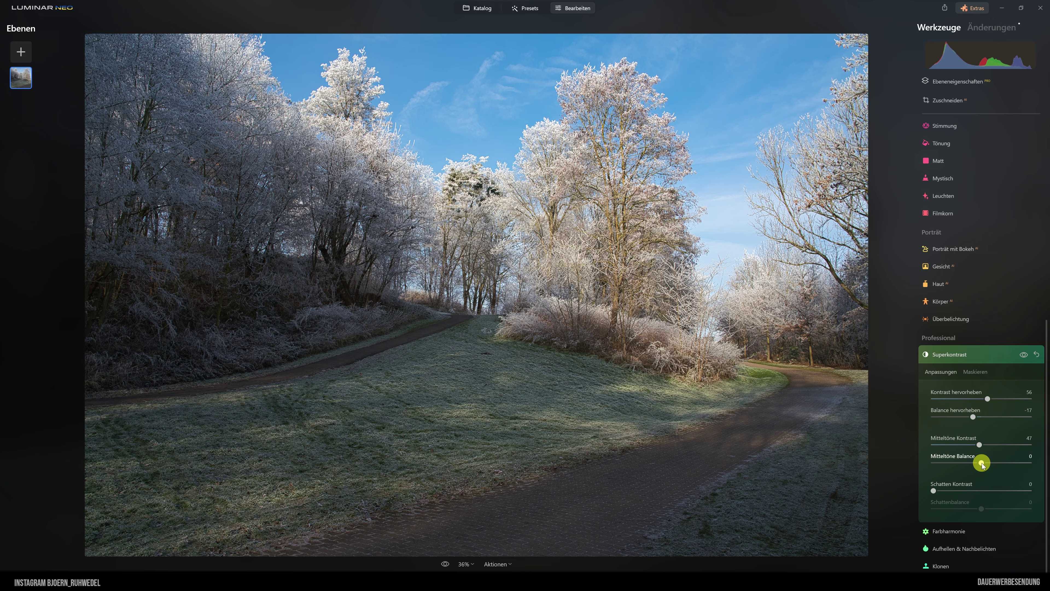
{"action": "mouse_move", "coordinate": [978, 466]}
{"action": "left_mouse_down"}
{"action": "mouse_move", "coordinate": [950, 472]}
{"action": "mouse_move", "coordinate": [972, 466]}
{"action": "left_mouse_up"}
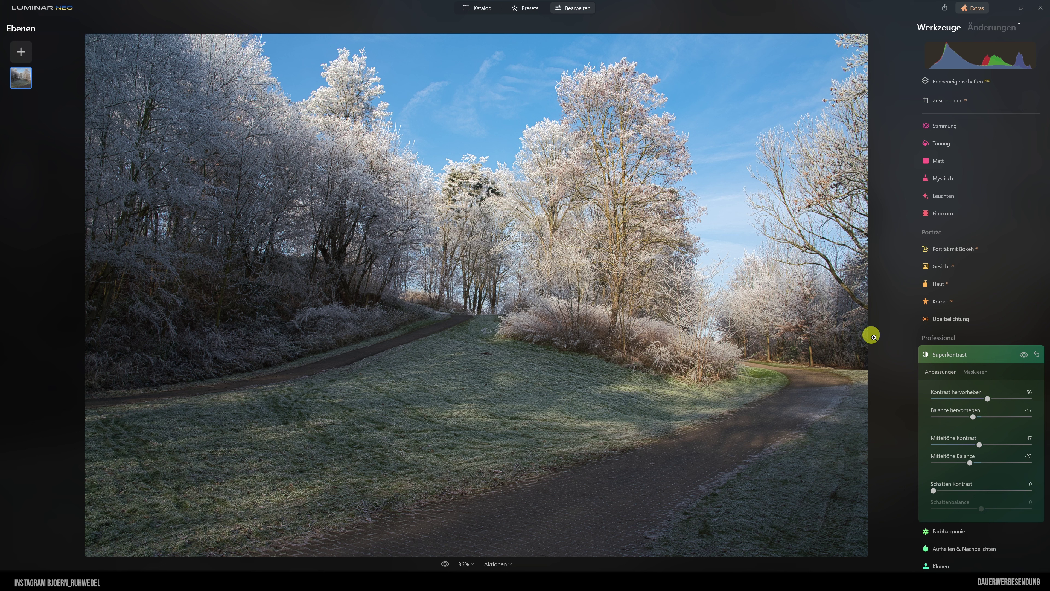
{"action": "left_click", "coordinate": [1024, 355]}
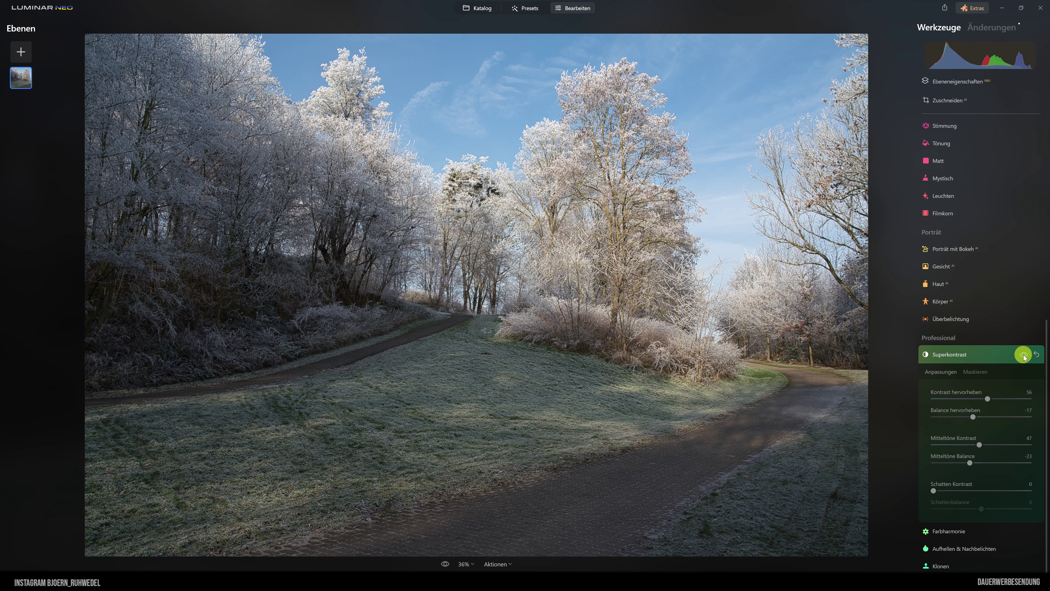
{"action": "left_click", "coordinate": [1024, 355]}
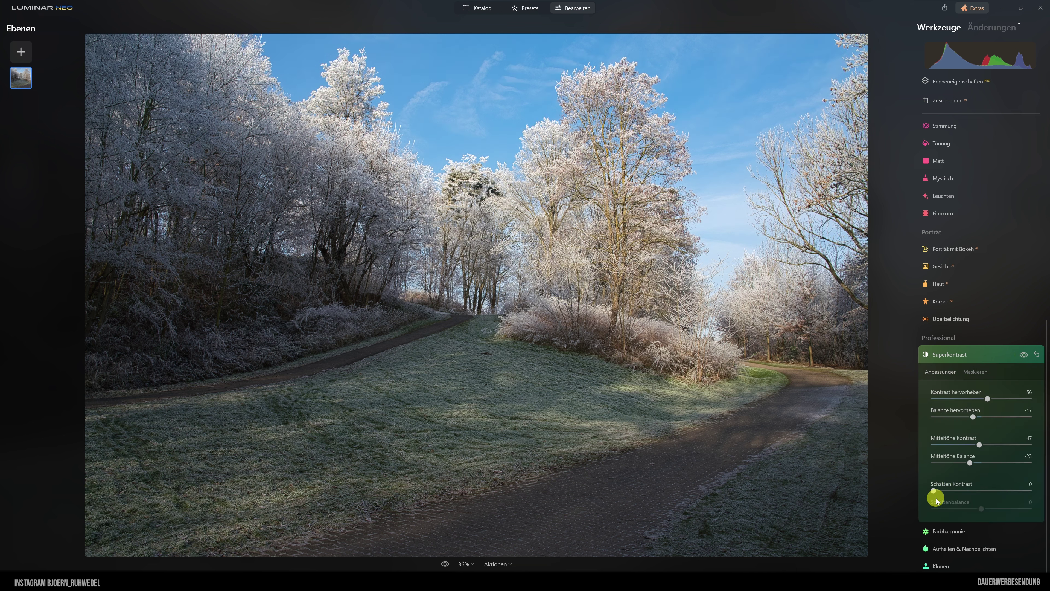
Step: Raise Schatten Kontrast to 75 and settle Schattenbalance at -34
{"action": "left_click_drag", "start_coordinate": [933, 490], "coordinate": [1008, 491]}
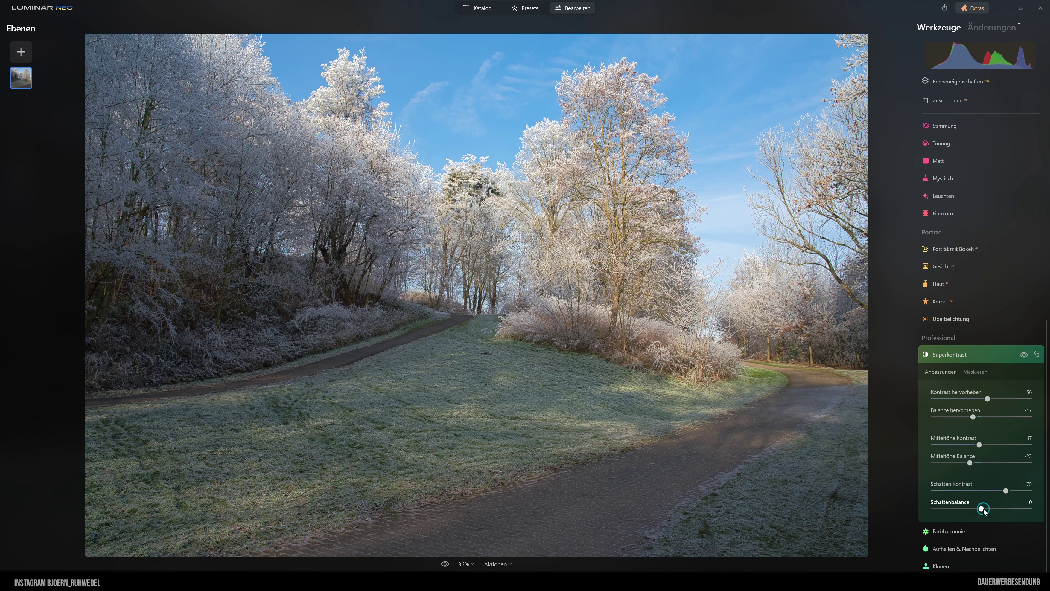
{"action": "left_click_drag", "start_coordinate": [984, 510], "coordinate": [1003, 514]}
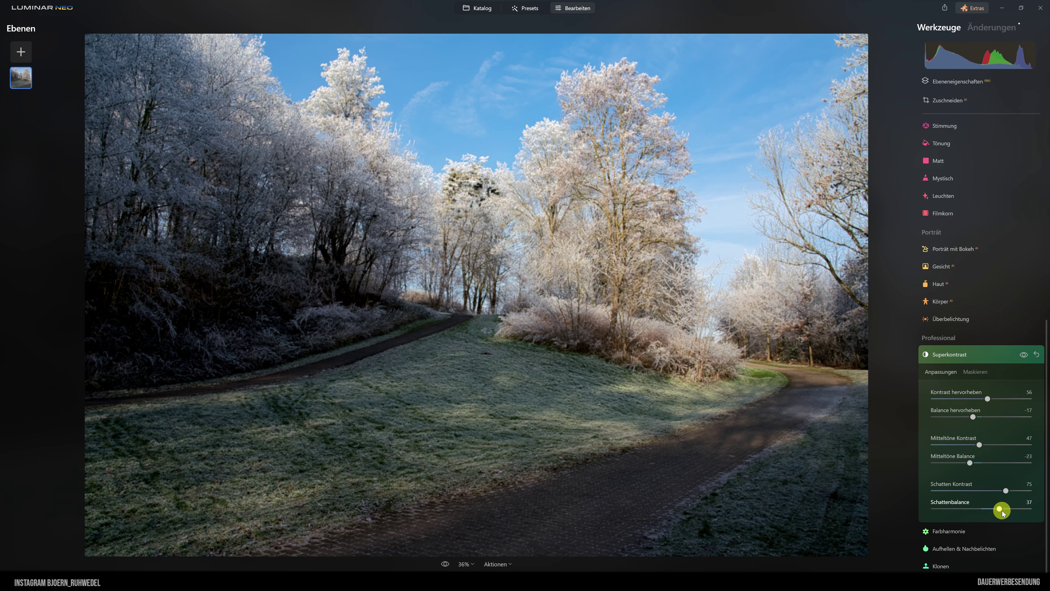
{"action": "left_click_drag", "start_coordinate": [1003, 513], "coordinate": [969, 515]}
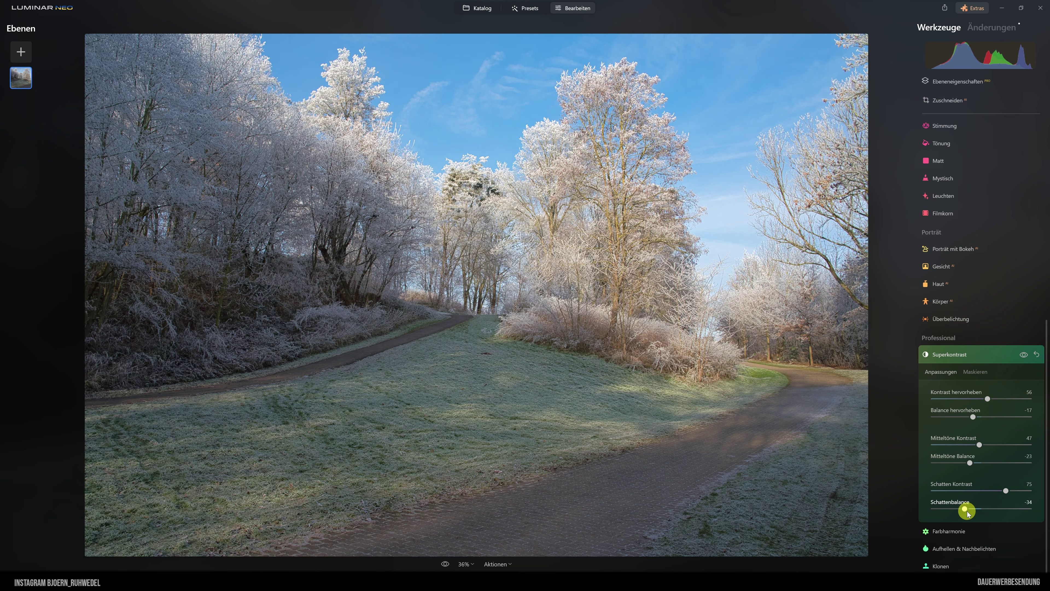
{"action": "left_click_drag", "start_coordinate": [968, 513], "coordinate": [966, 510]}
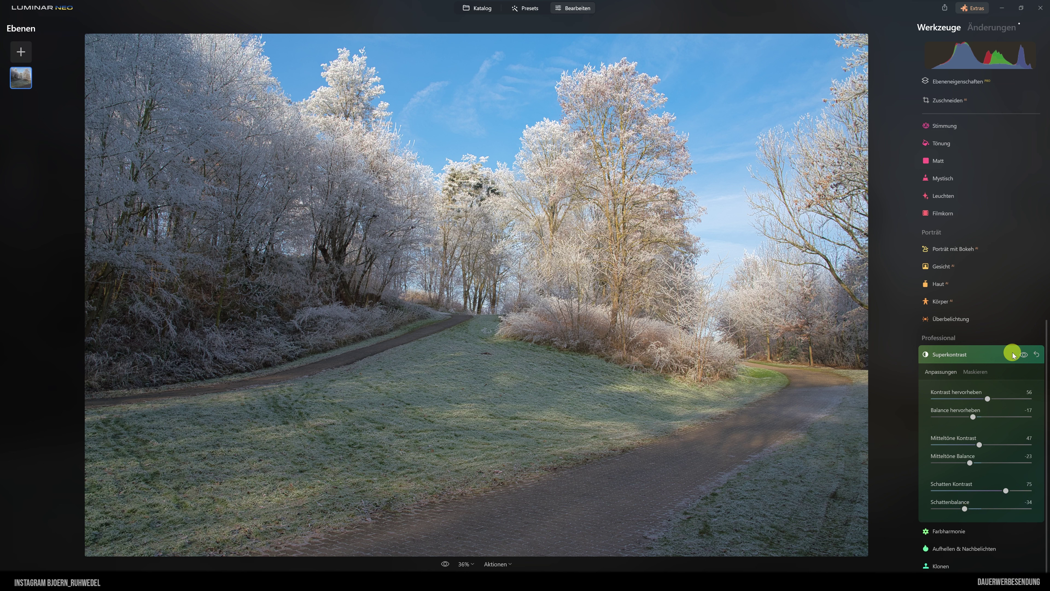
{"action": "left_click", "coordinate": [1025, 355]}
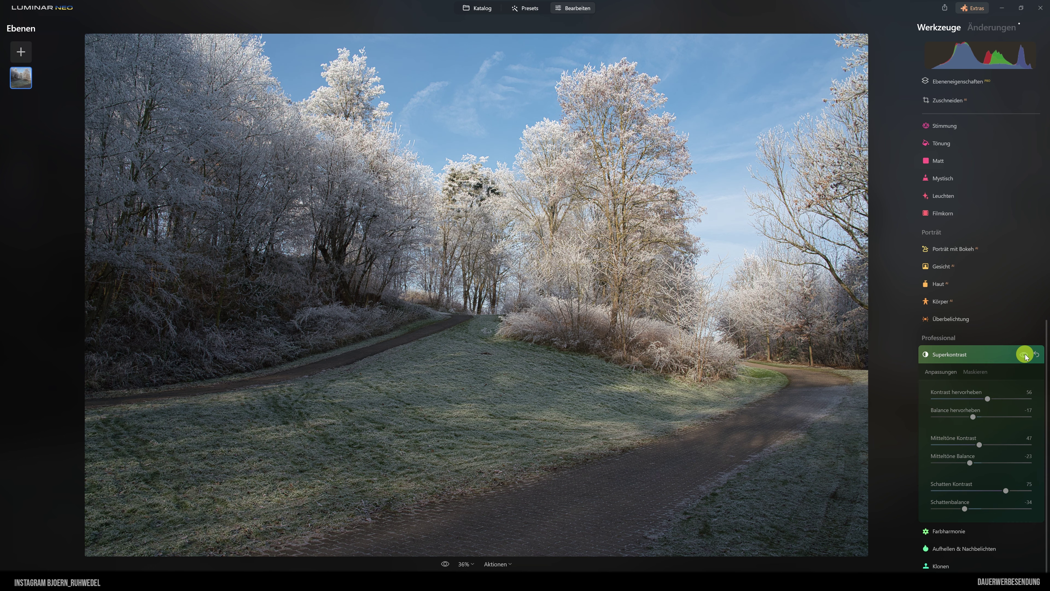
{"action": "left_click", "coordinate": [1024, 355]}
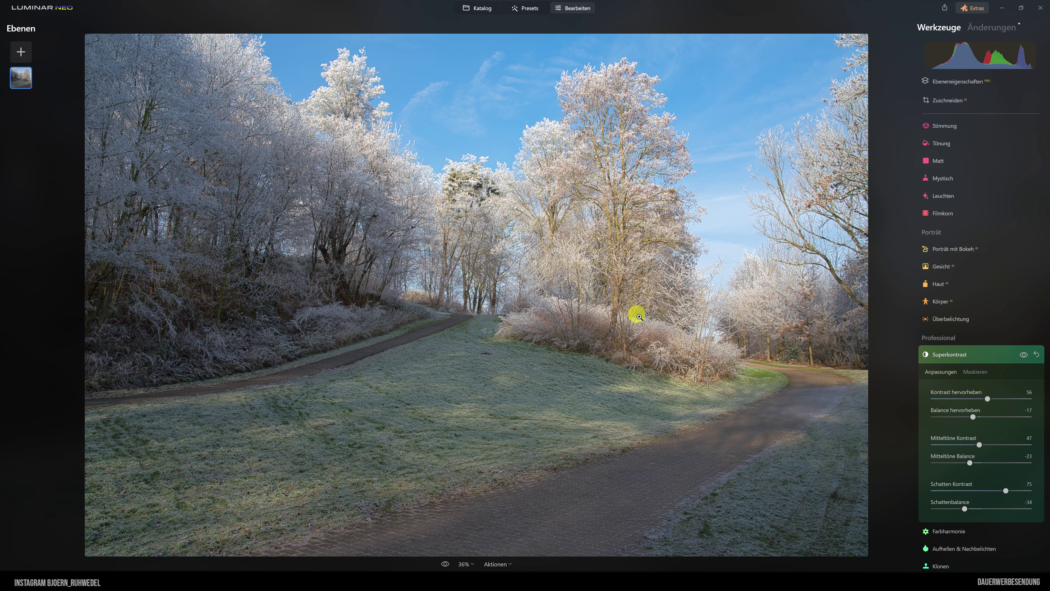
{"action": "left_click", "coordinate": [1025, 355]}
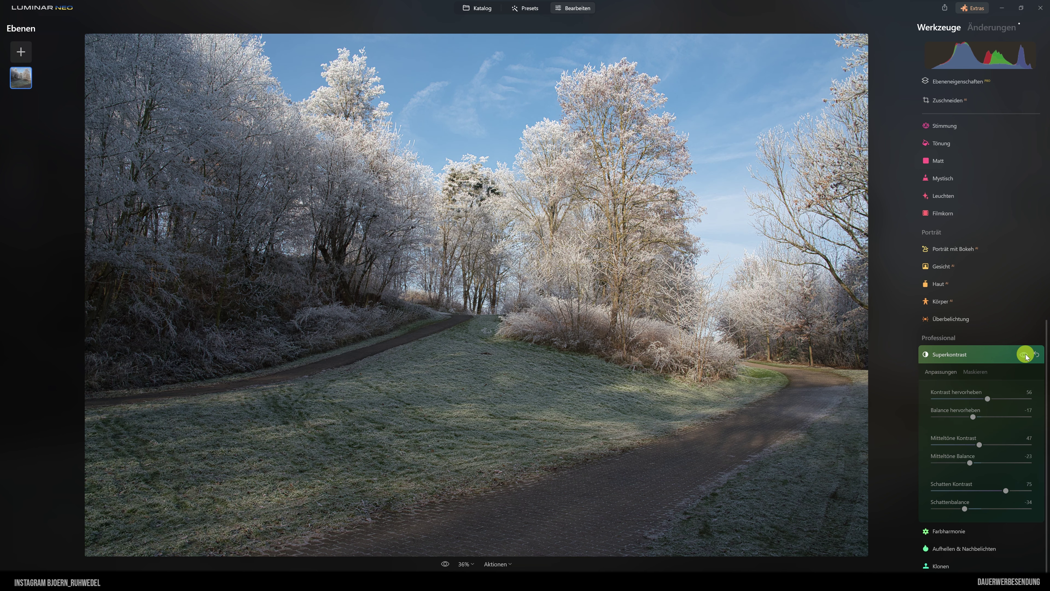
{"action": "left_click", "coordinate": [1025, 355]}
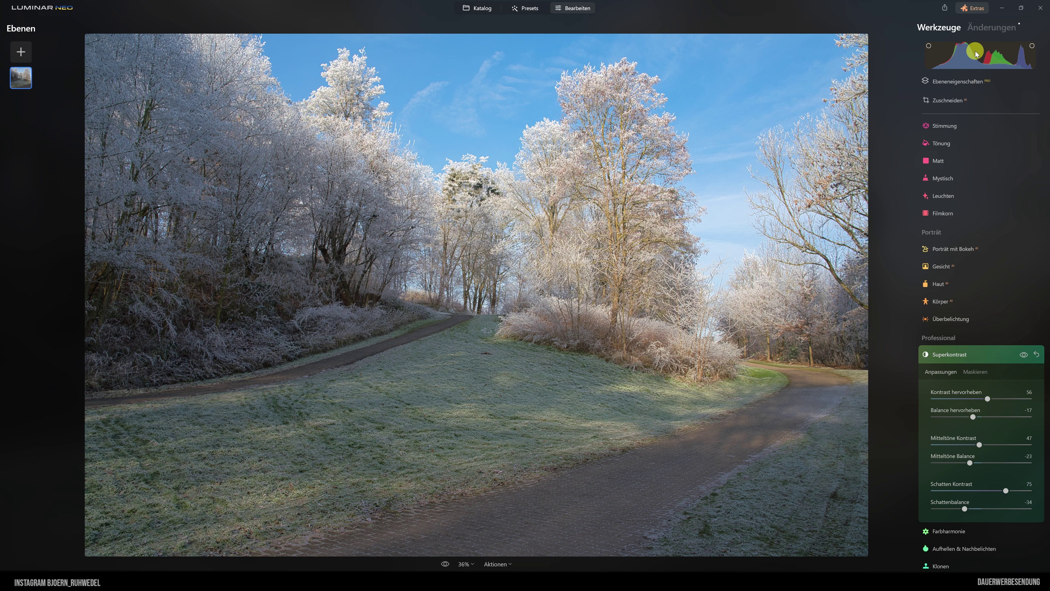
Step: Show the Änderungen edit list, expanding Entwickeln and Optik, then Superkontrast again
{"action": "left_click", "coordinate": [989, 27]}
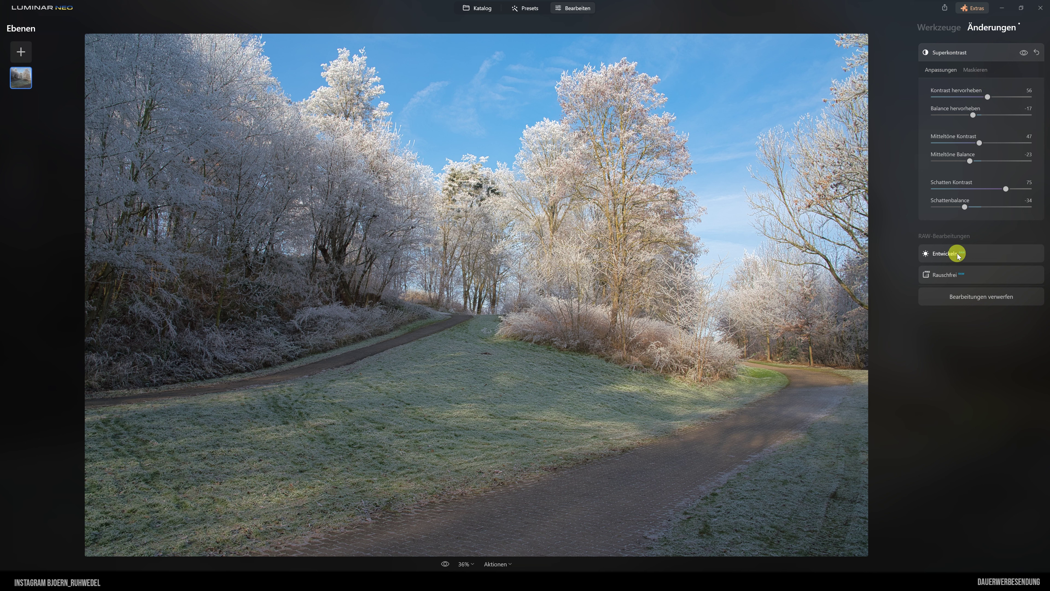
{"action": "left_click", "coordinate": [947, 94]}
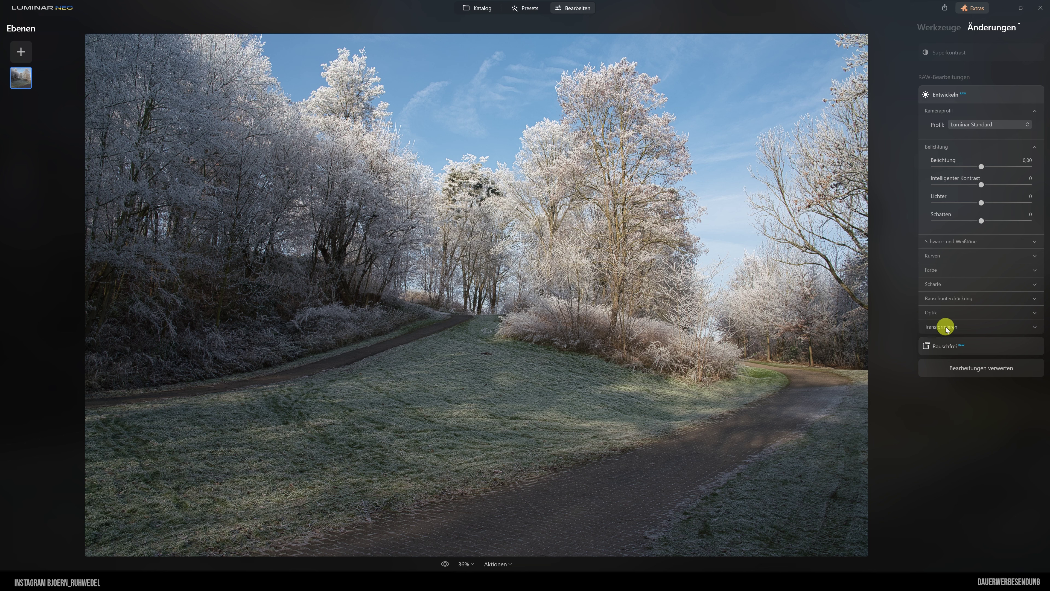
{"action": "left_click", "coordinate": [933, 312]}
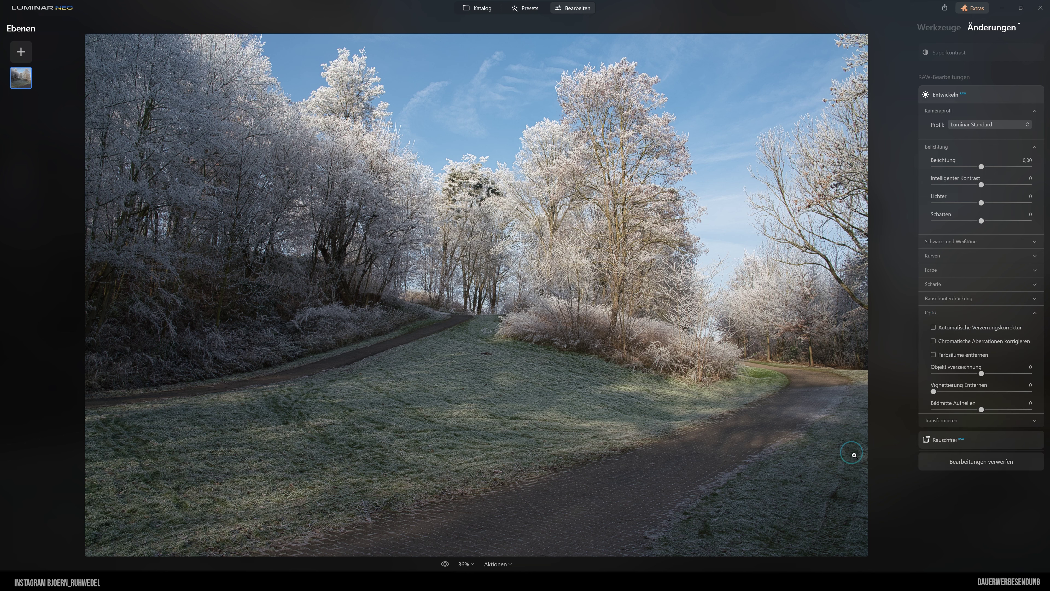
{"action": "left_click", "coordinate": [929, 311]}
{"action": "left_click", "coordinate": [938, 96]}
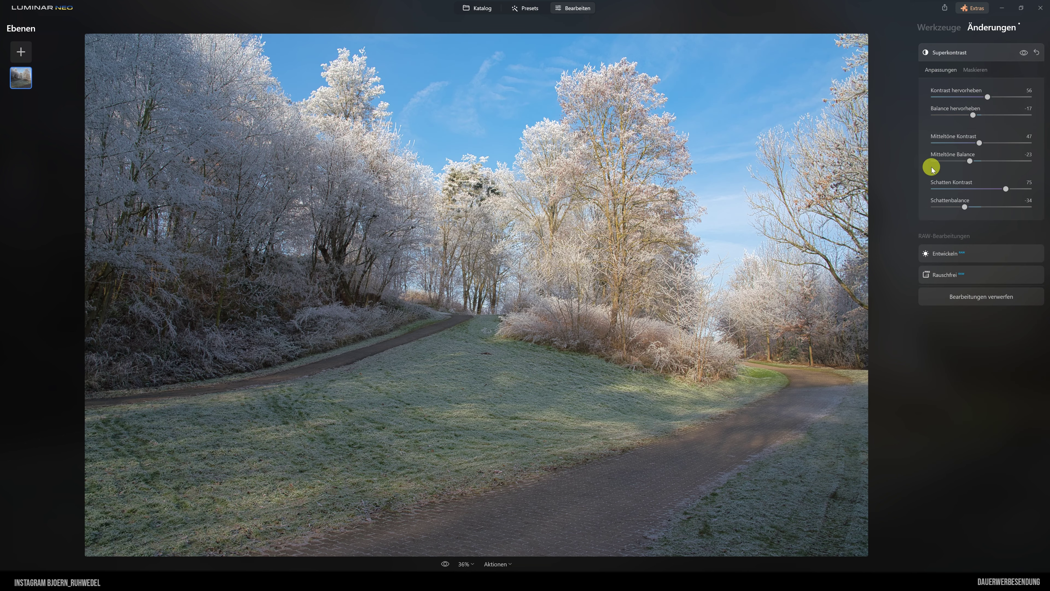